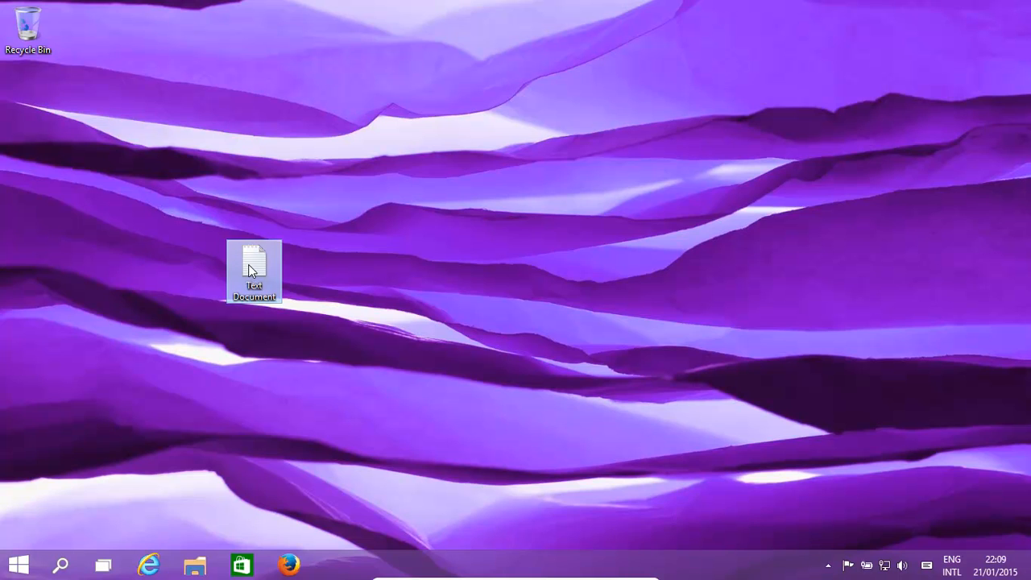
# Step: Enable 'Encrypt contents' in the Text Document's advanced attributes and apply it
pyautogui.rightClick(248, 264)
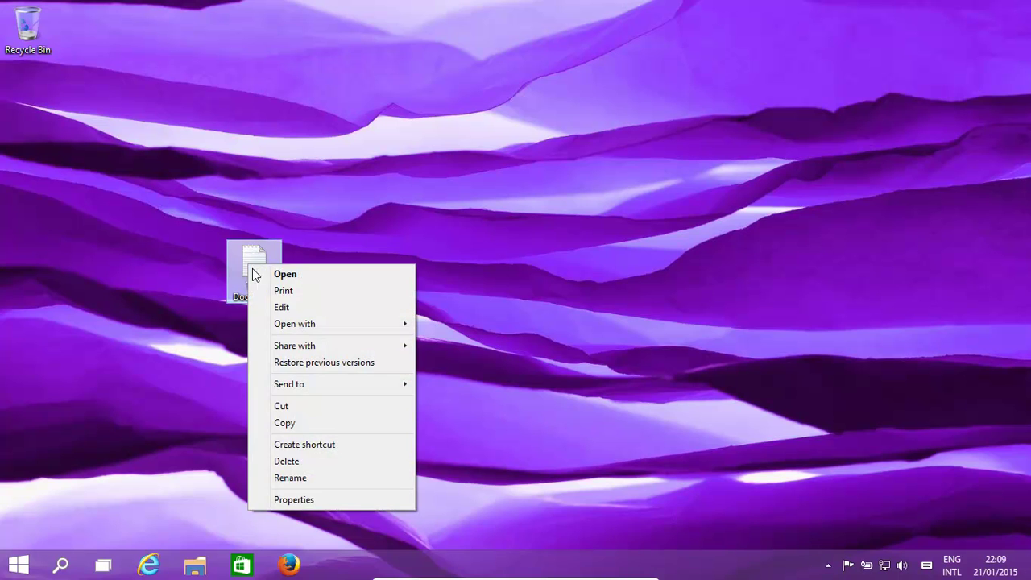
pyautogui.click(300, 499)
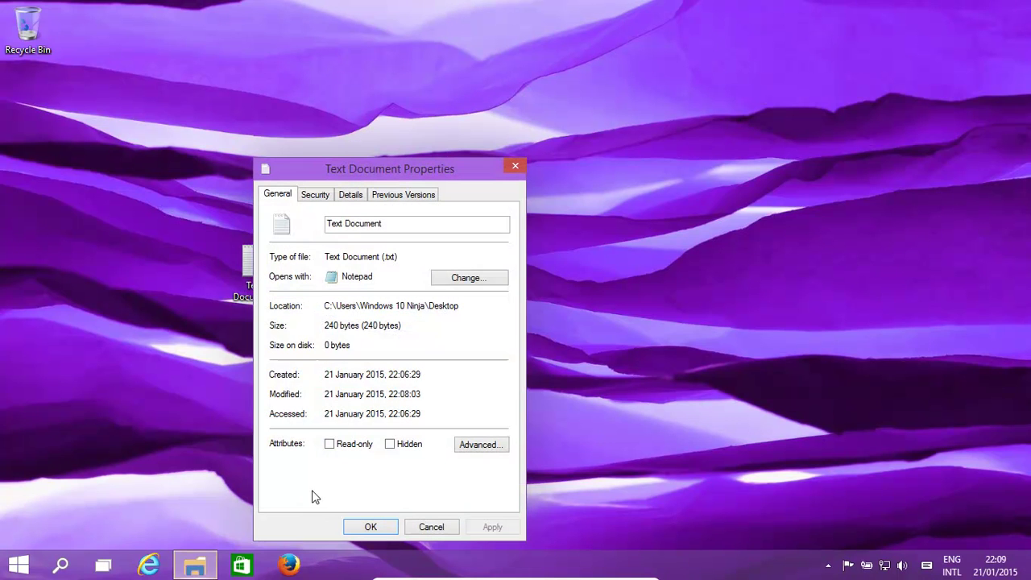
pyautogui.click(481, 445)
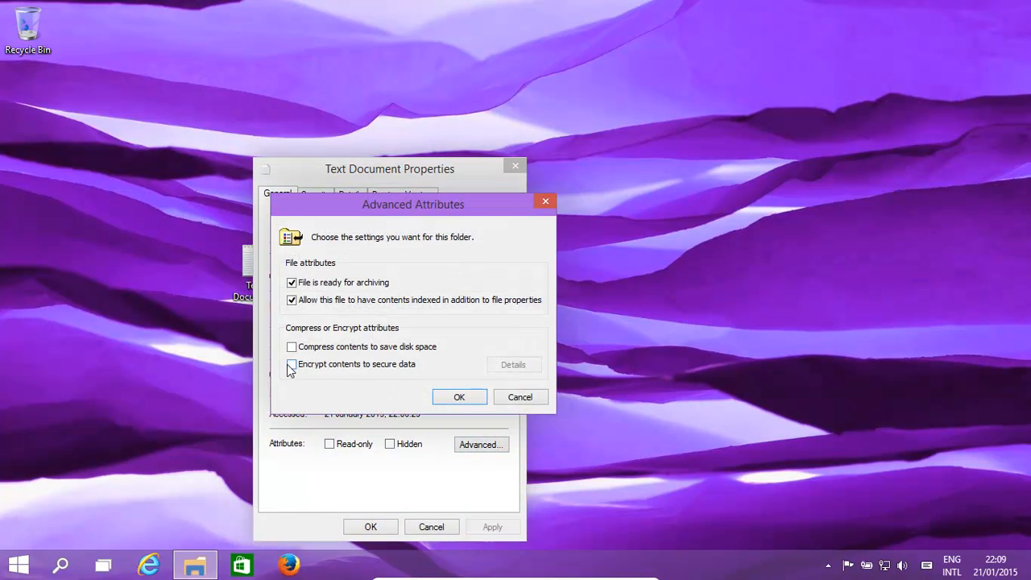
pyautogui.click(460, 397)
pyautogui.click(370, 526)
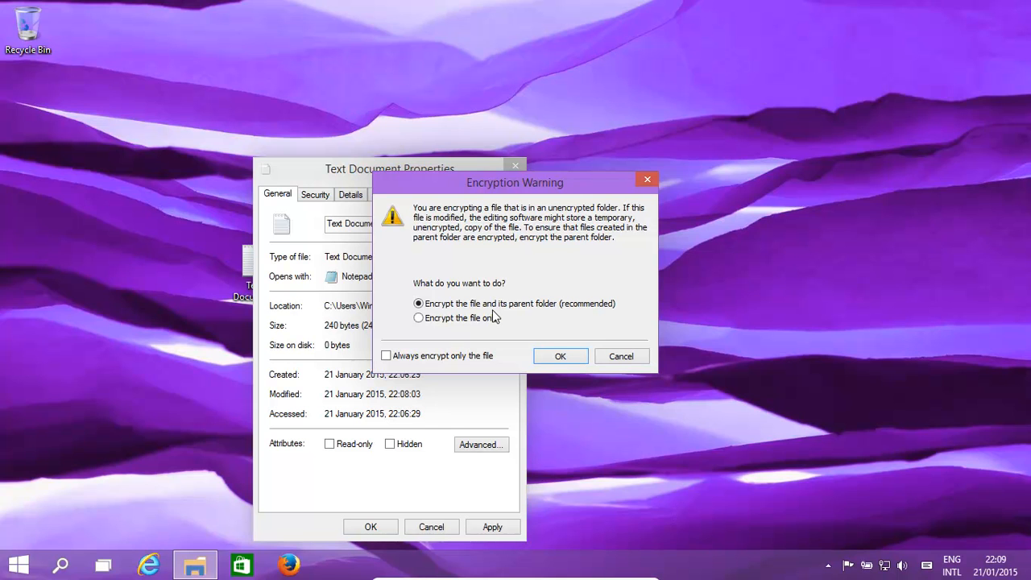
# Step: Choose to encrypt the file only, not its parent folder
pyautogui.click(418, 318)
pyautogui.click(561, 357)
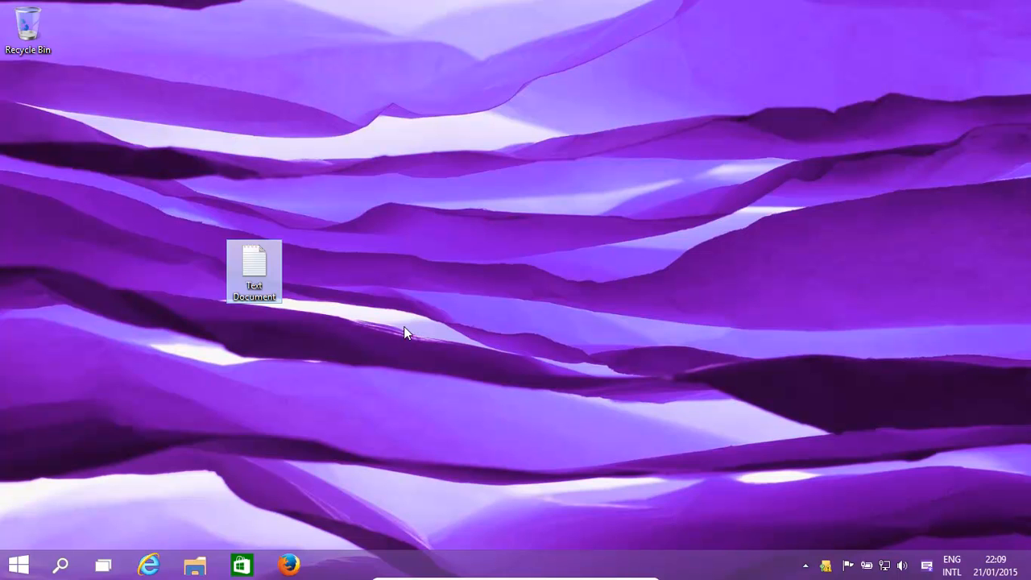
# Step: Add placeholder text to the encrypted Text Document in Notepad, save it and close Notepad
pyautogui.doubleClick(281, 260)
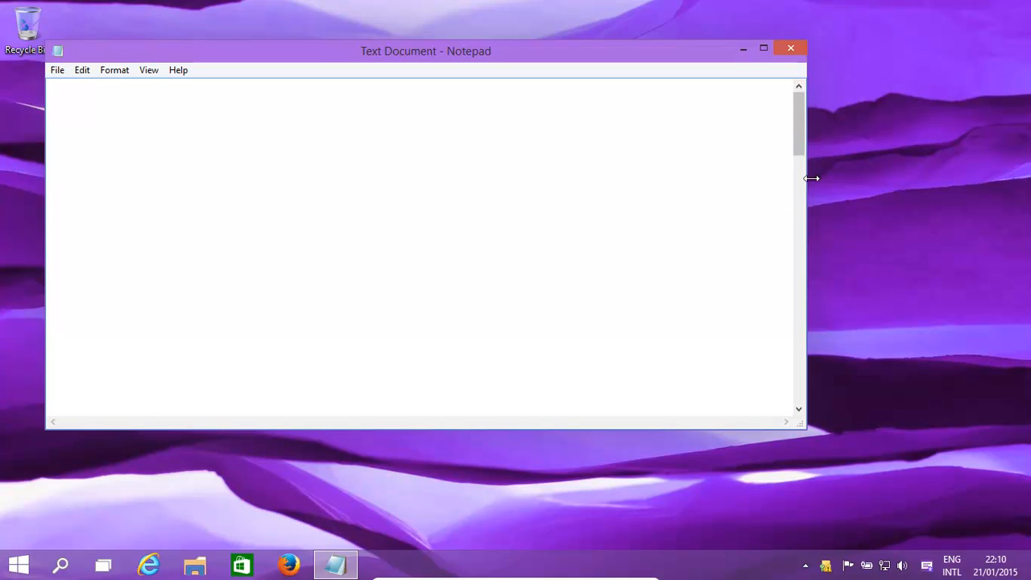
pyautogui.write('sdfadsf')
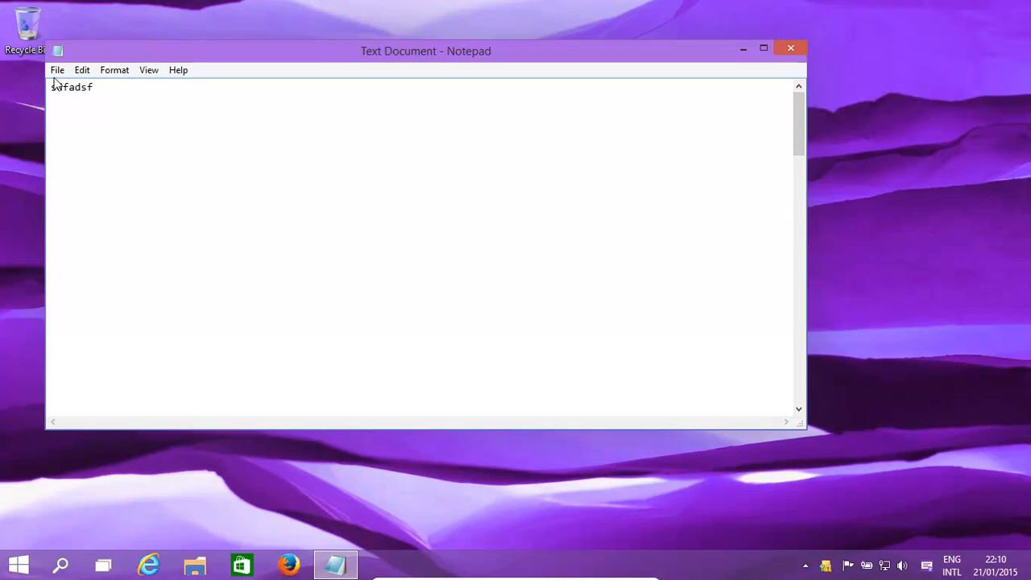
pyautogui.click(57, 70)
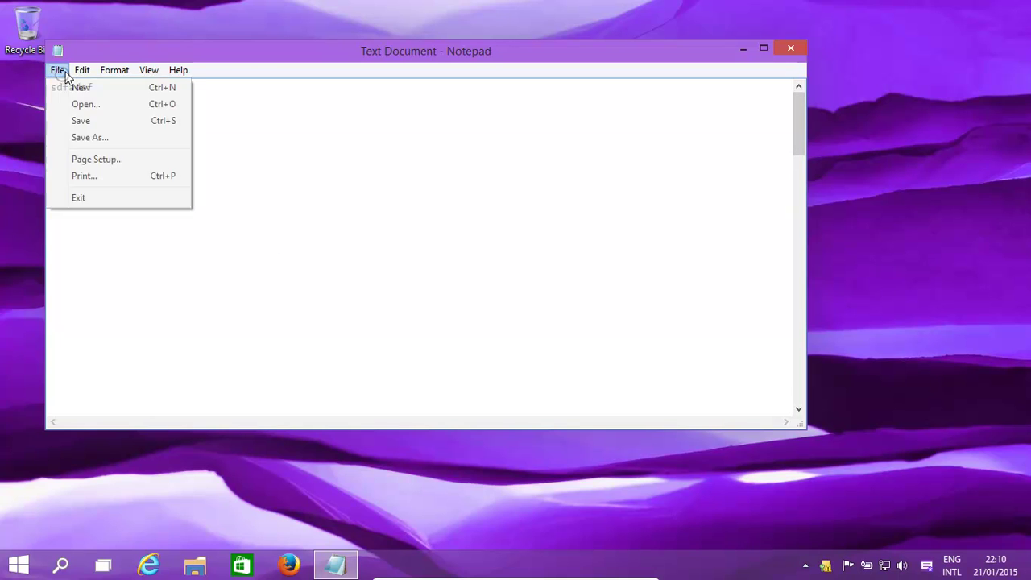
pyautogui.click(84, 120)
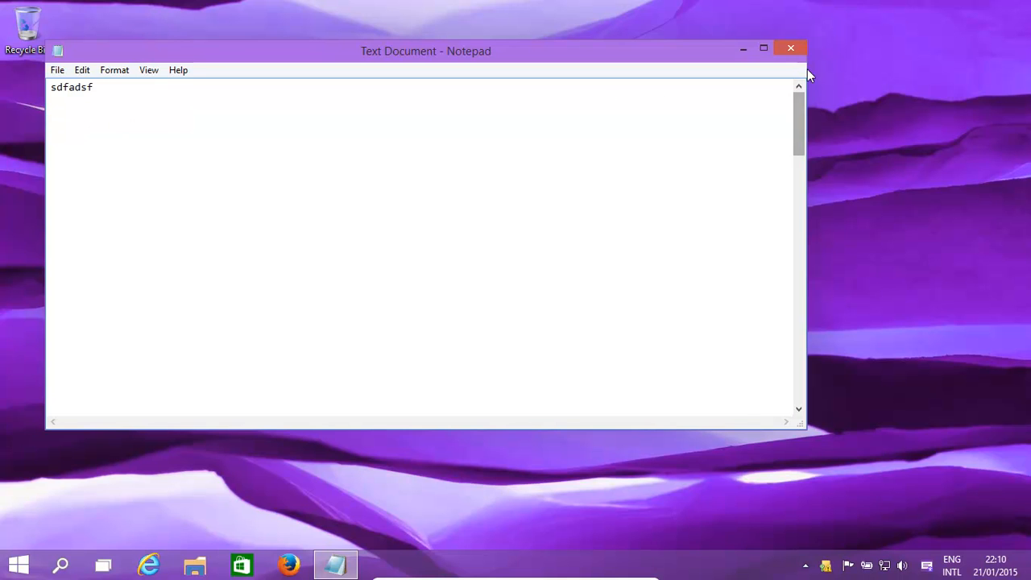
pyautogui.click(795, 51)
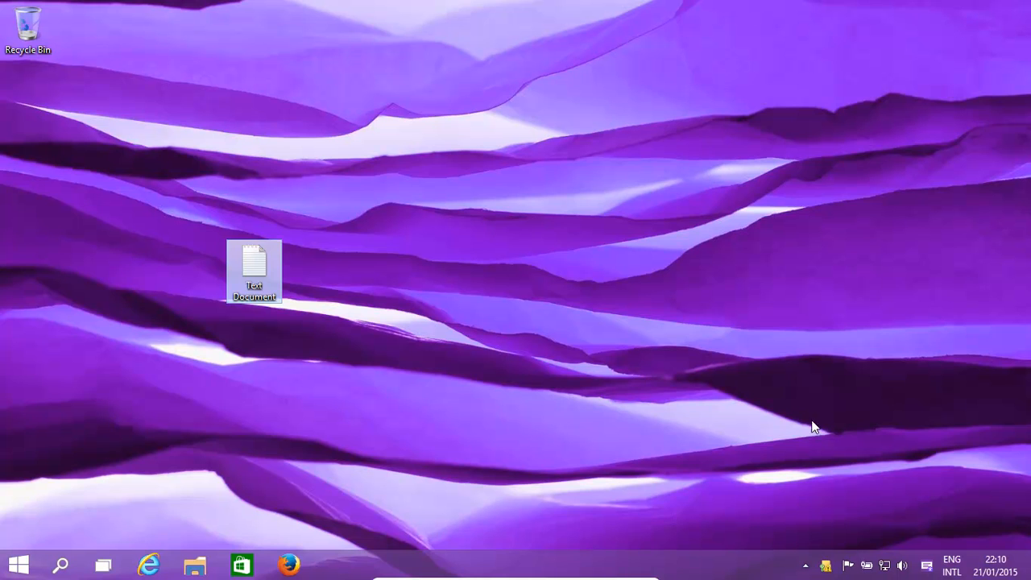
# Step: Start the EFS key backup from the tray reminder and reach the export format page
pyautogui.click(826, 566)
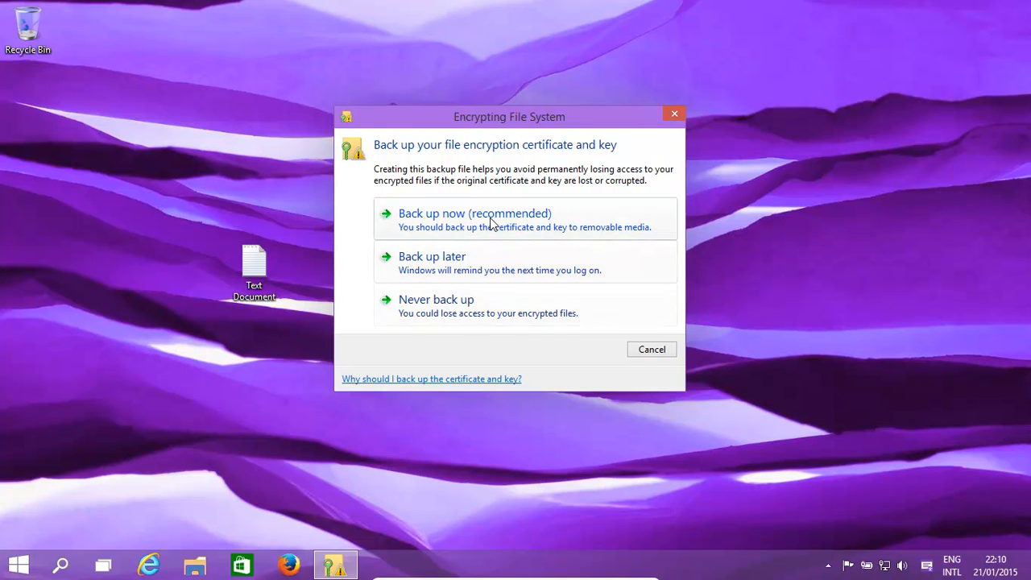
pyautogui.click(441, 219)
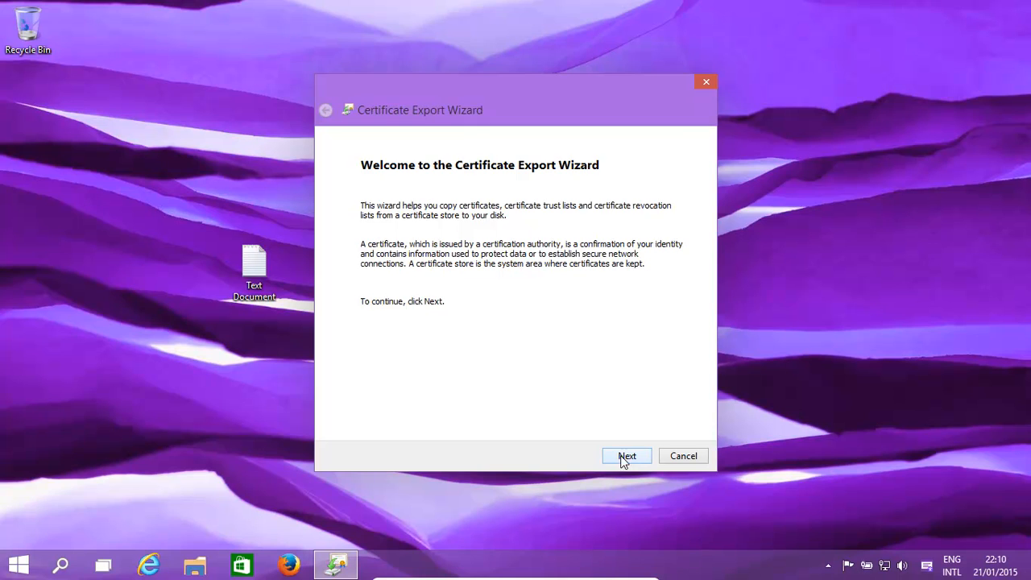
pyautogui.click(625, 456)
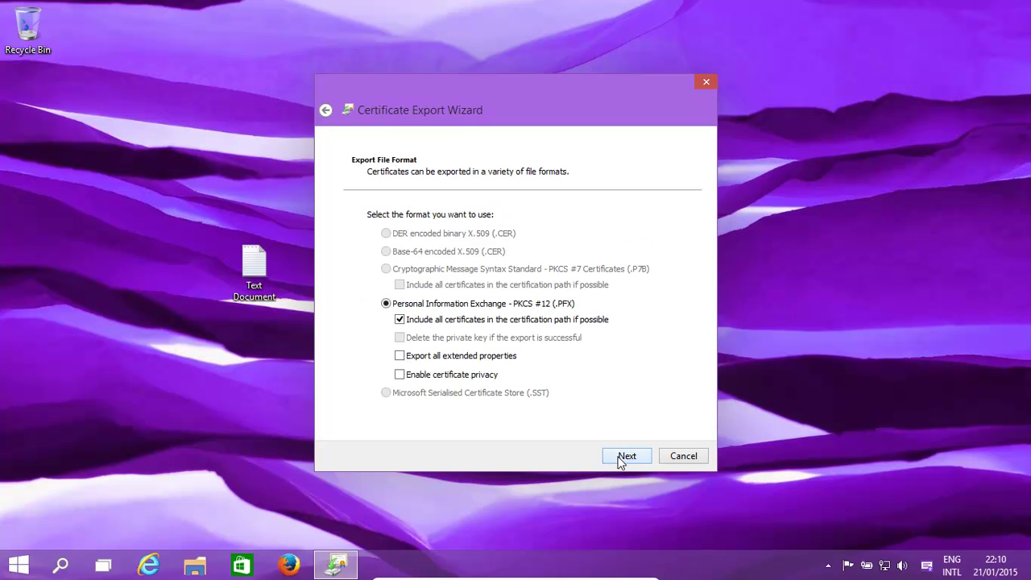
# Step: Export as PFX with all extended properties and certificate privacy, protected by a confirmed password
pyautogui.click(399, 375)
pyautogui.click(400, 355)
pyautogui.click(633, 461)
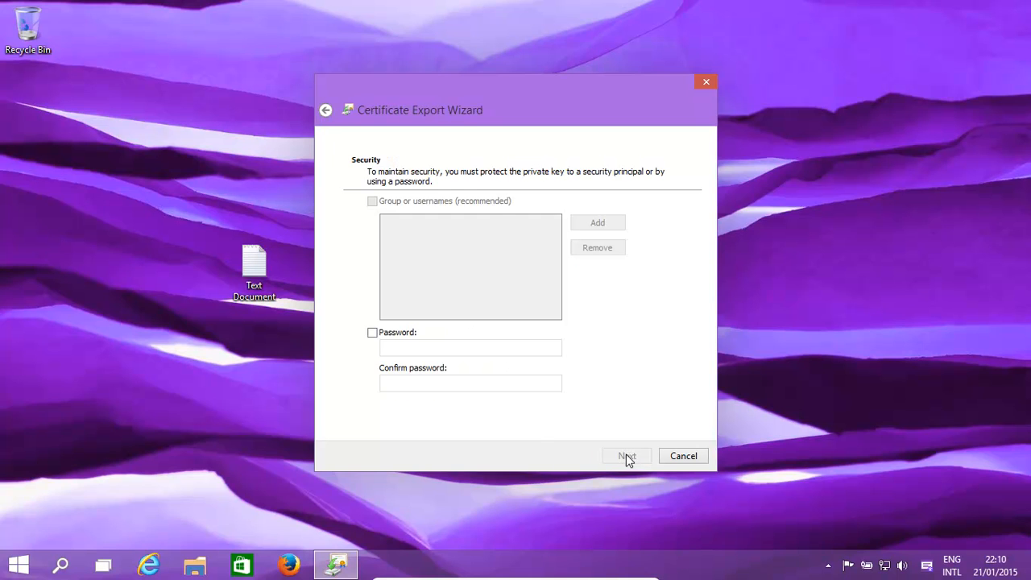
pyautogui.click(372, 332)
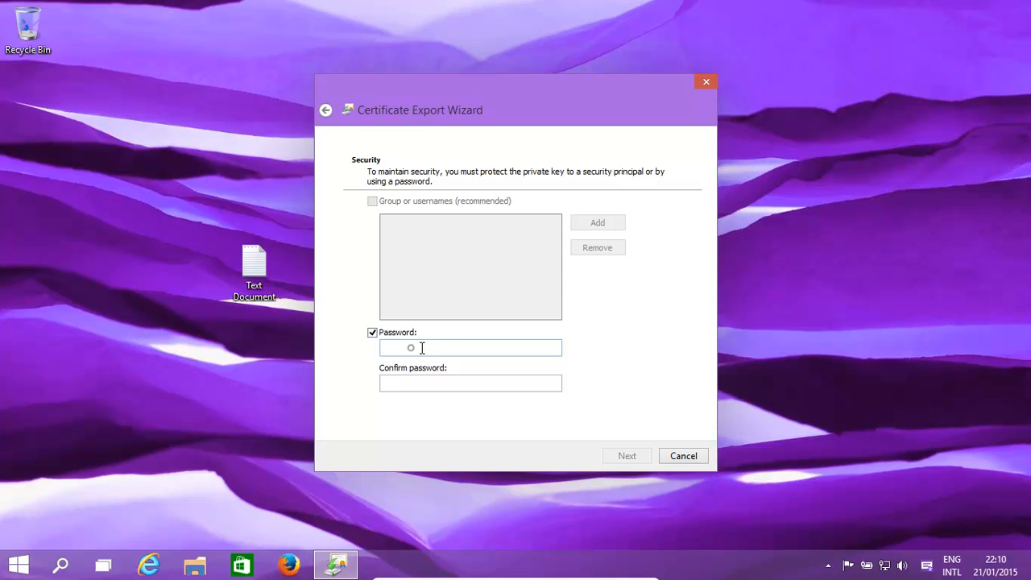
pyautogui.write('a')
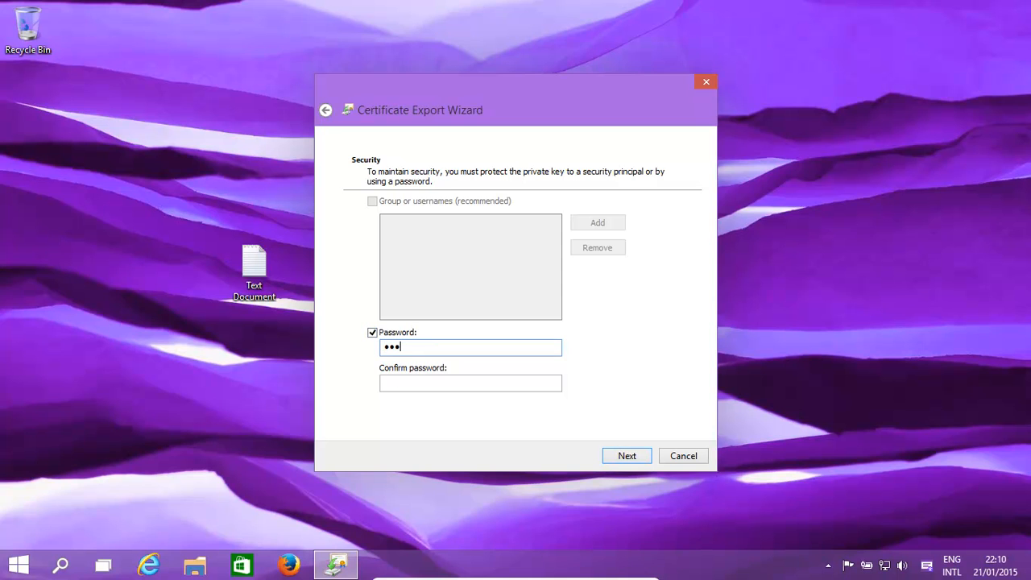
pyautogui.write('a')
pyautogui.click(412, 384)
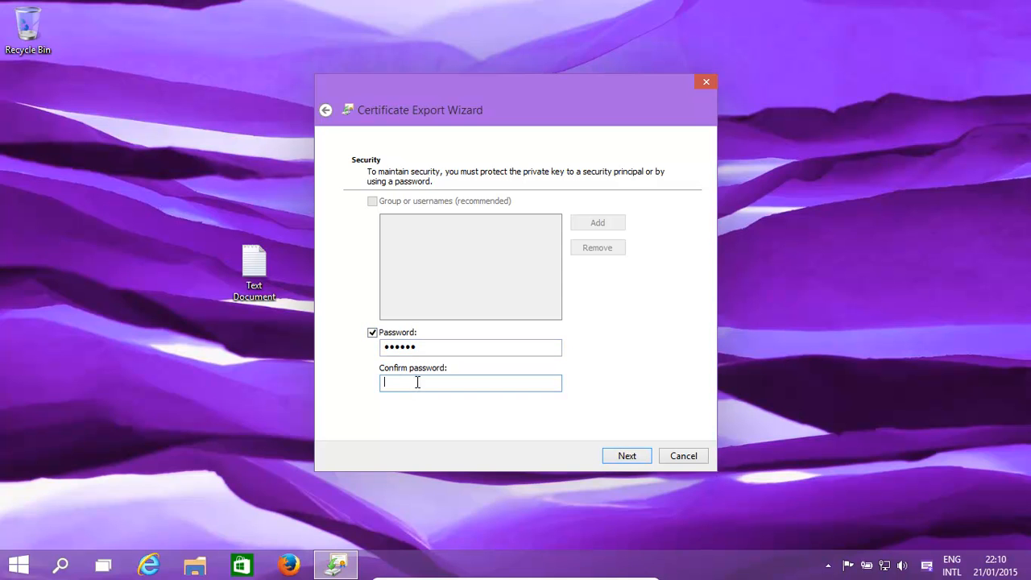
pyautogui.write('aaaaa')
# Step: Name the export file encryption.pfx and place it on the Desktop
pyautogui.click(627, 456)
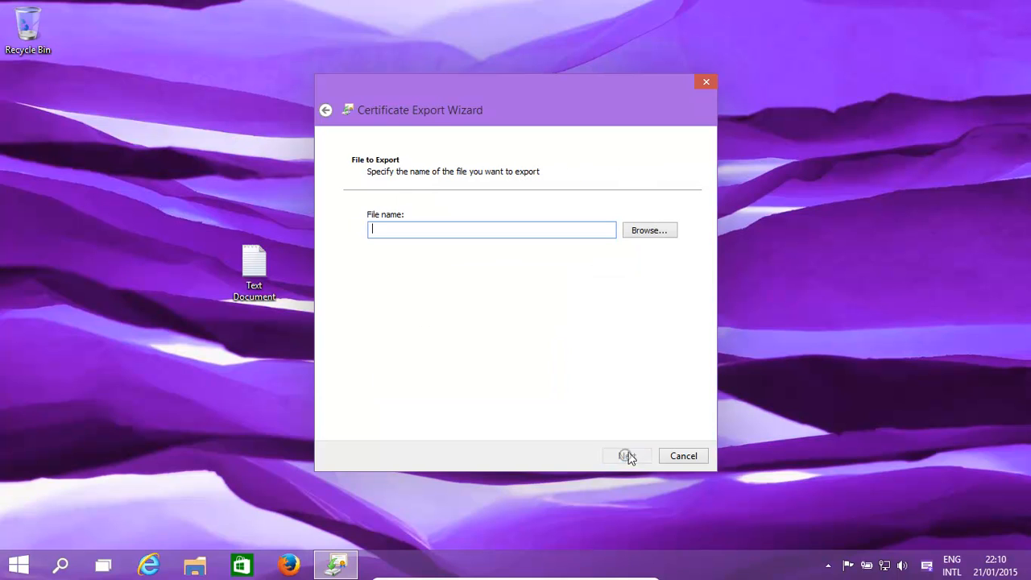
pyautogui.click(649, 233)
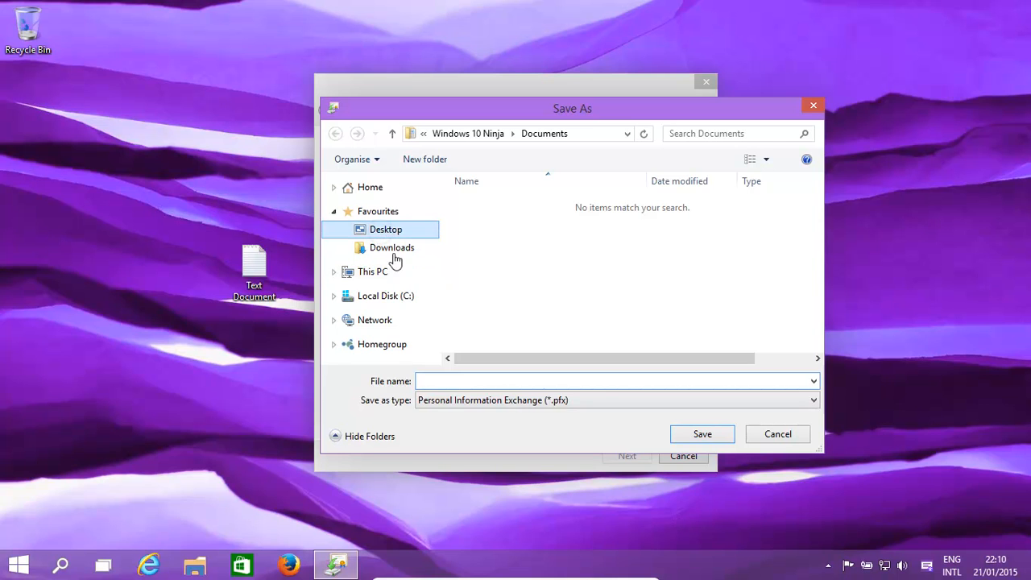
pyautogui.click(465, 381)
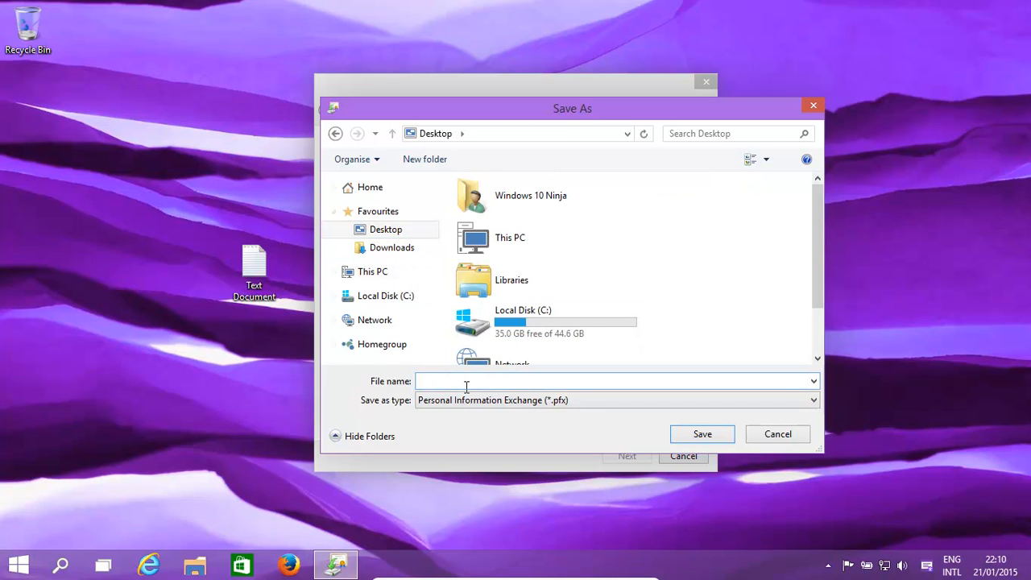
pyautogui.write('encryption')
pyautogui.click(707, 435)
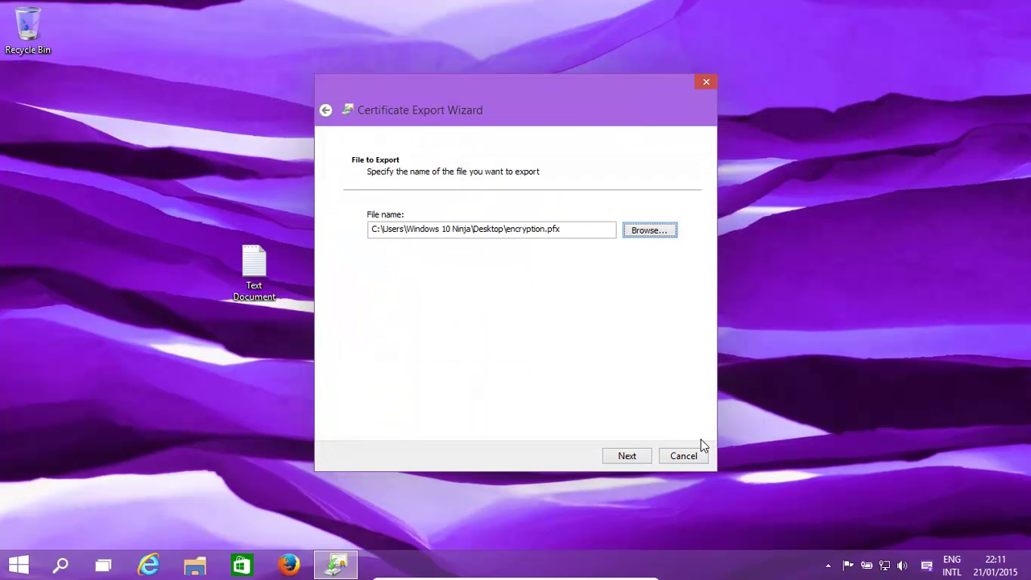
# Step: Finish the certificate export and dismiss the success message
pyautogui.click(633, 456)
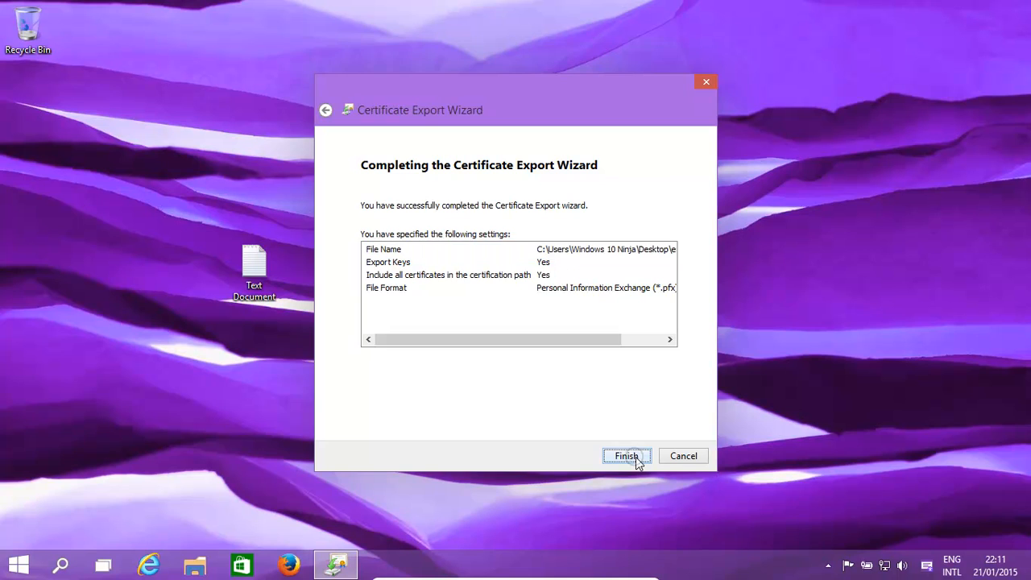
pyautogui.click(634, 456)
pyautogui.click(560, 335)
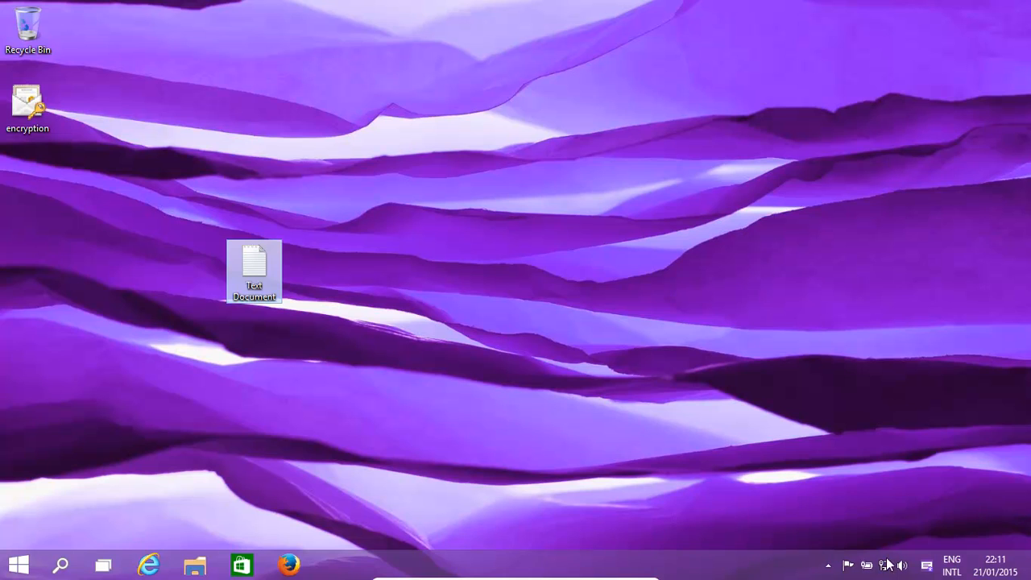
pyautogui.click(828, 565)
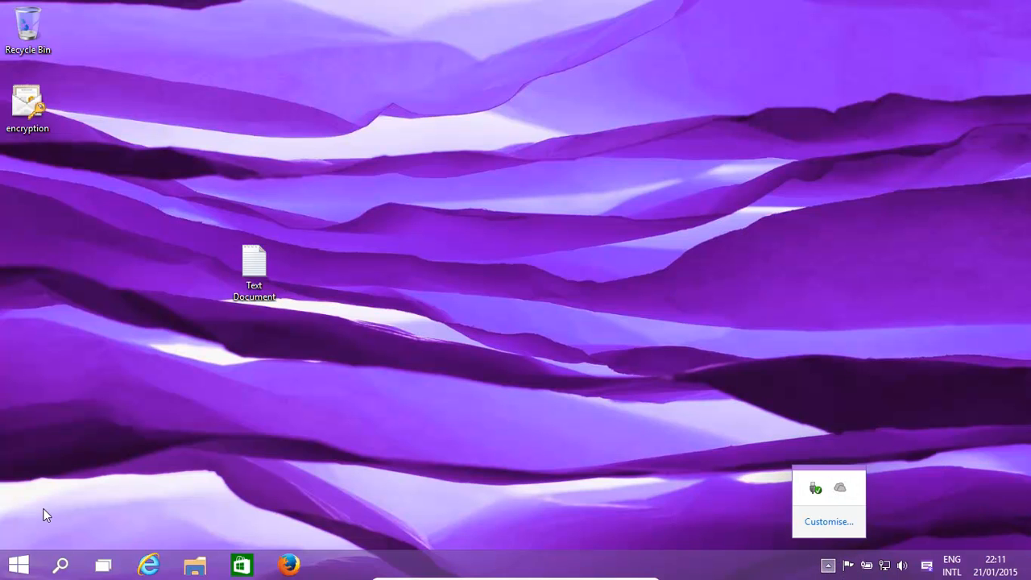
pyautogui.click(153, 564)
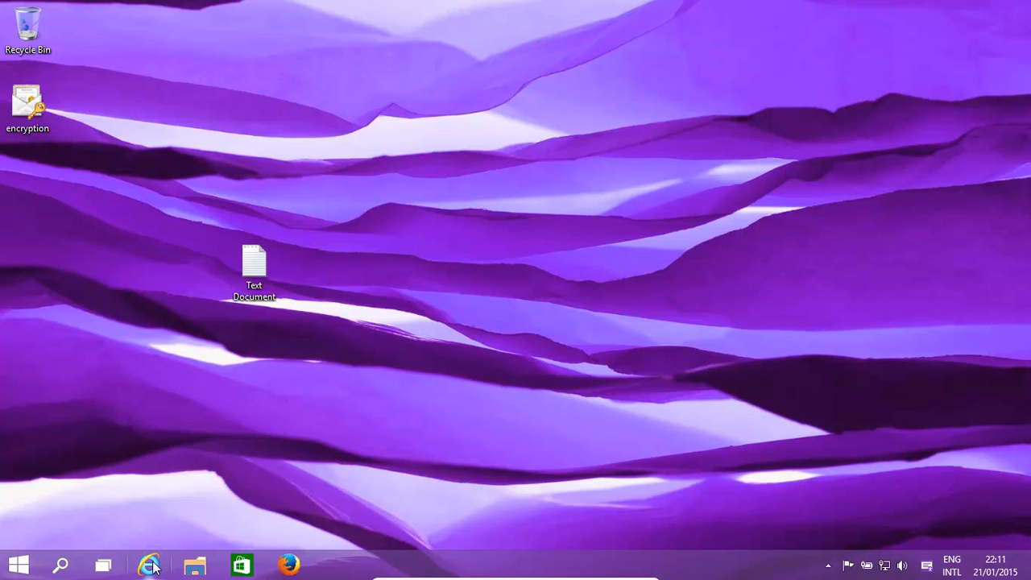
# Step: Launch Internet Explorer and reach the Certificates list via Internet Options' Content settings
pyautogui.click(149, 566)
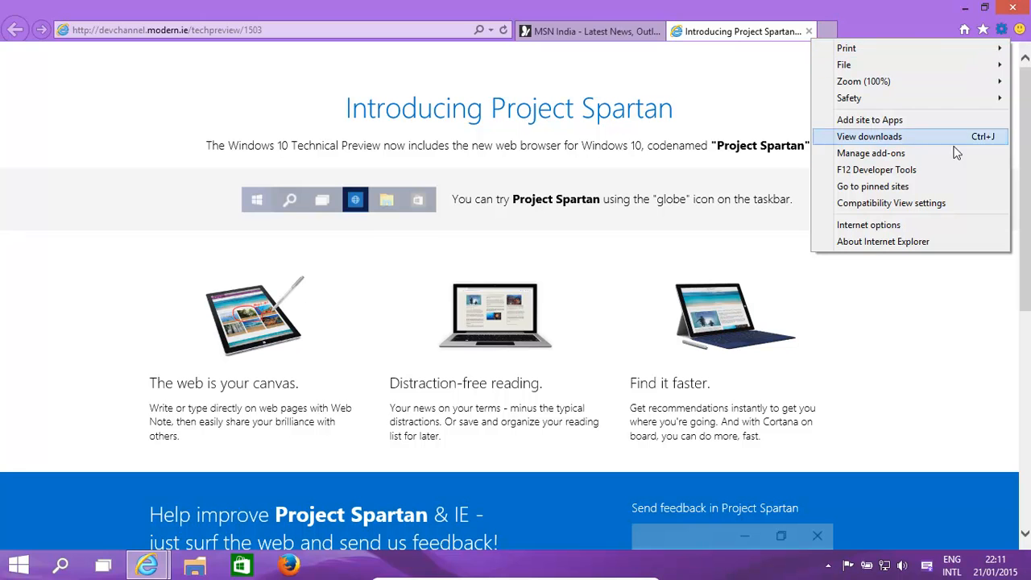
pyautogui.click(904, 219)
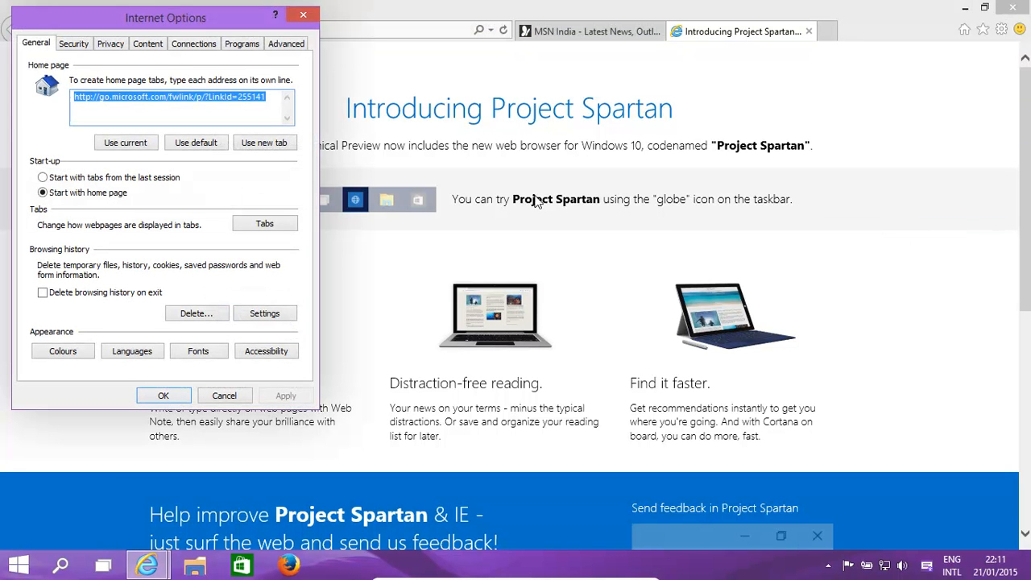
pyautogui.click(146, 45)
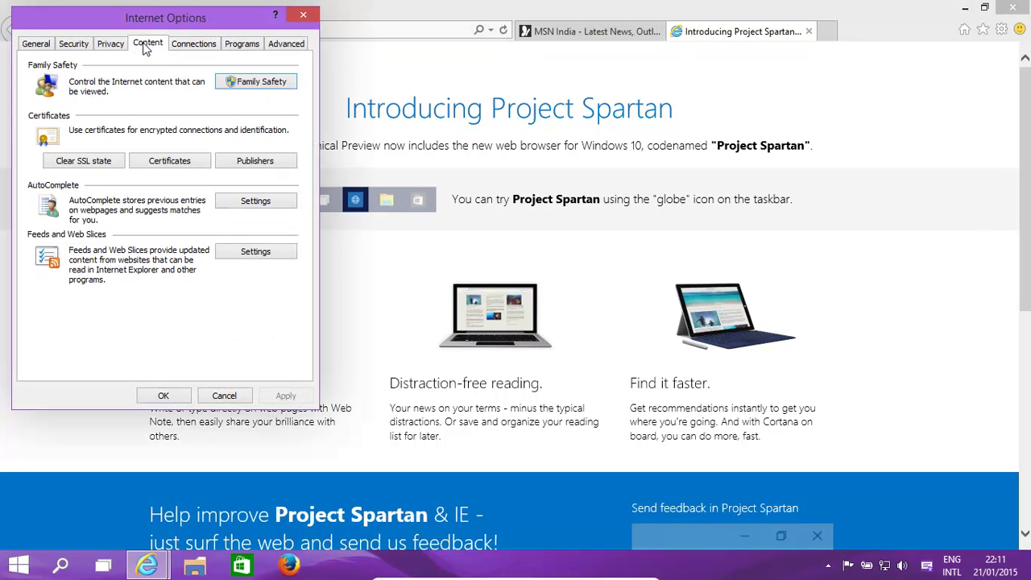
pyautogui.click(165, 163)
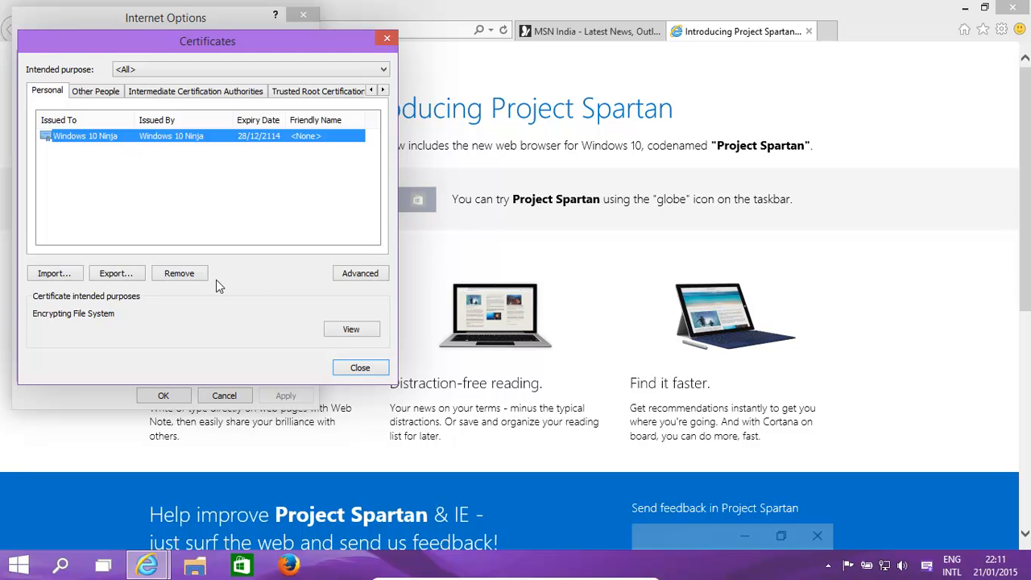
# Step: Start exporting the encryption certificate including its private key
pyautogui.click(121, 274)
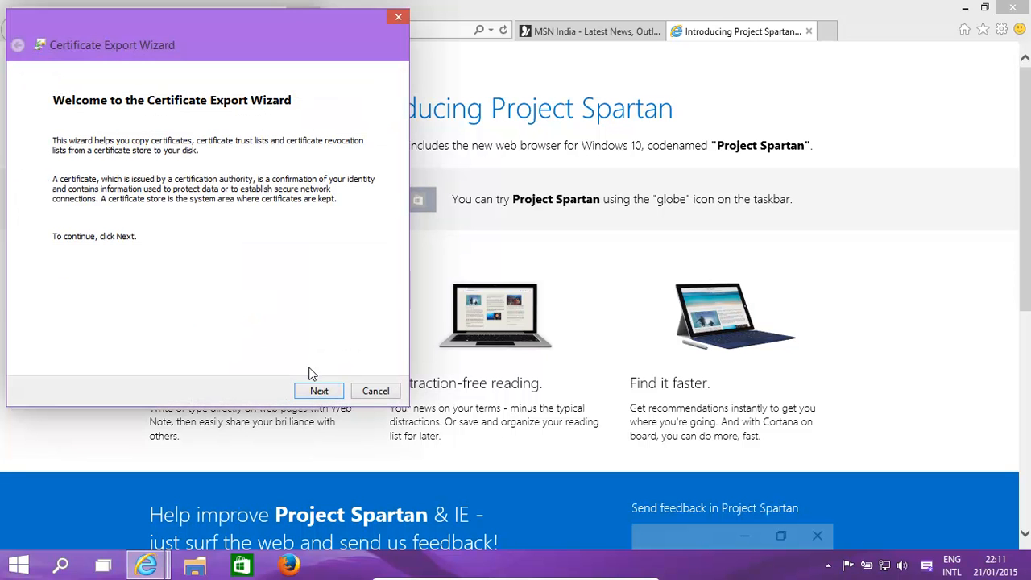
pyautogui.click(319, 391)
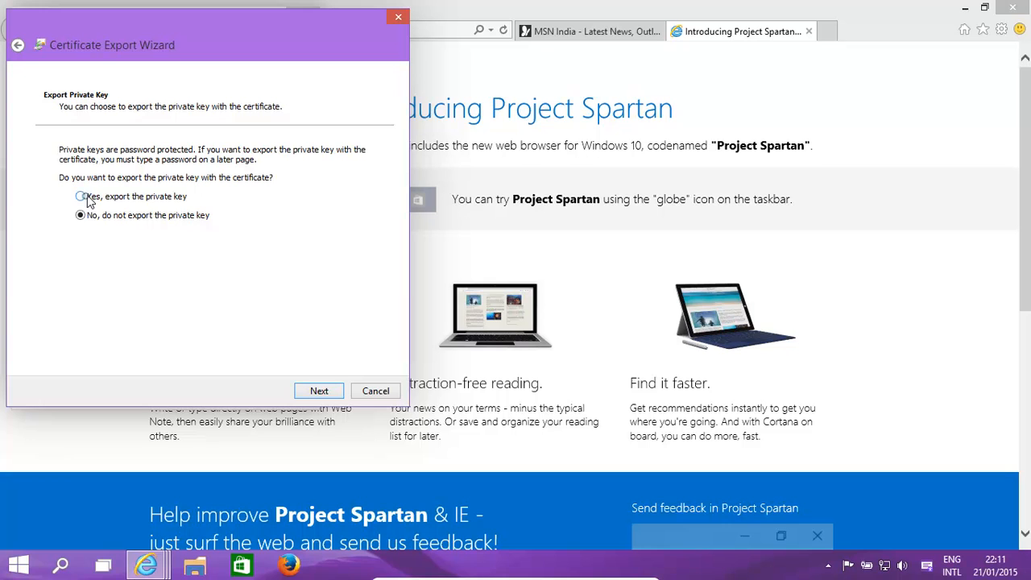
pyautogui.click(81, 196)
pyautogui.click(322, 392)
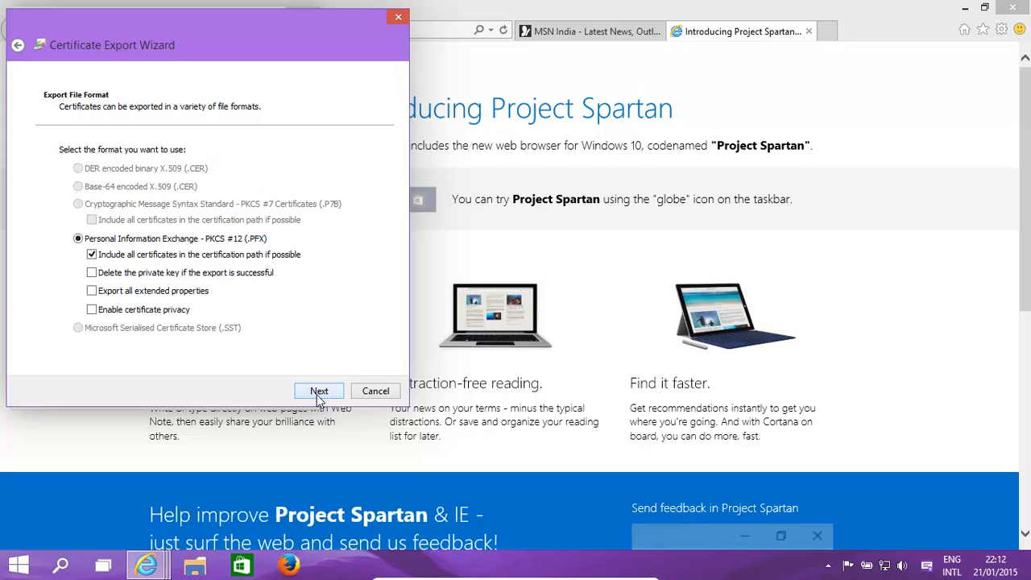
# Step: Choose PFX format with all extended properties and certificate privacy enabled
pyautogui.click(91, 309)
pyautogui.click(91, 291)
pyautogui.click(319, 391)
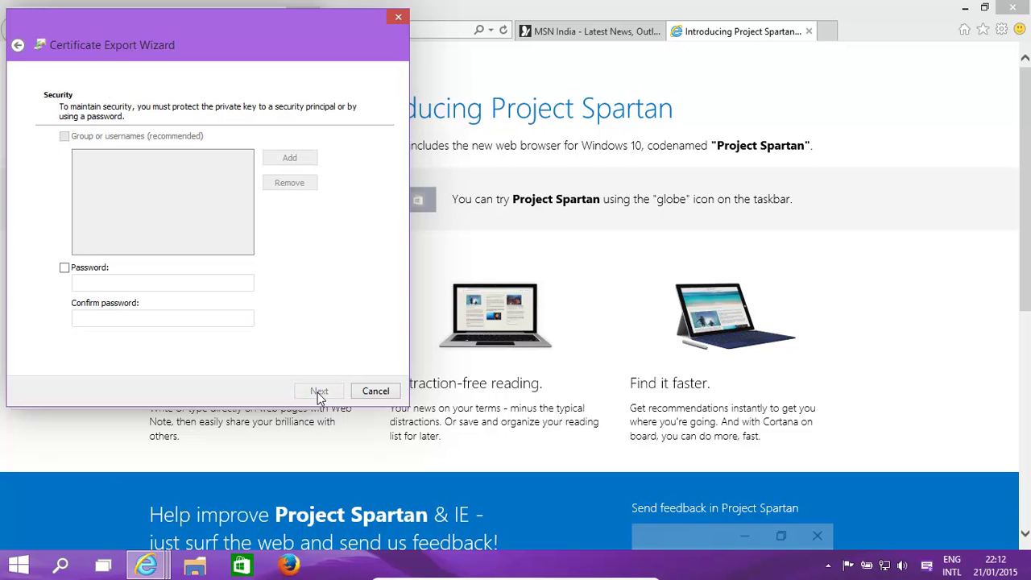
# Step: Protect the private key with a password entered and confirmed, then continue
pyautogui.click(64, 268)
pyautogui.click(97, 282)
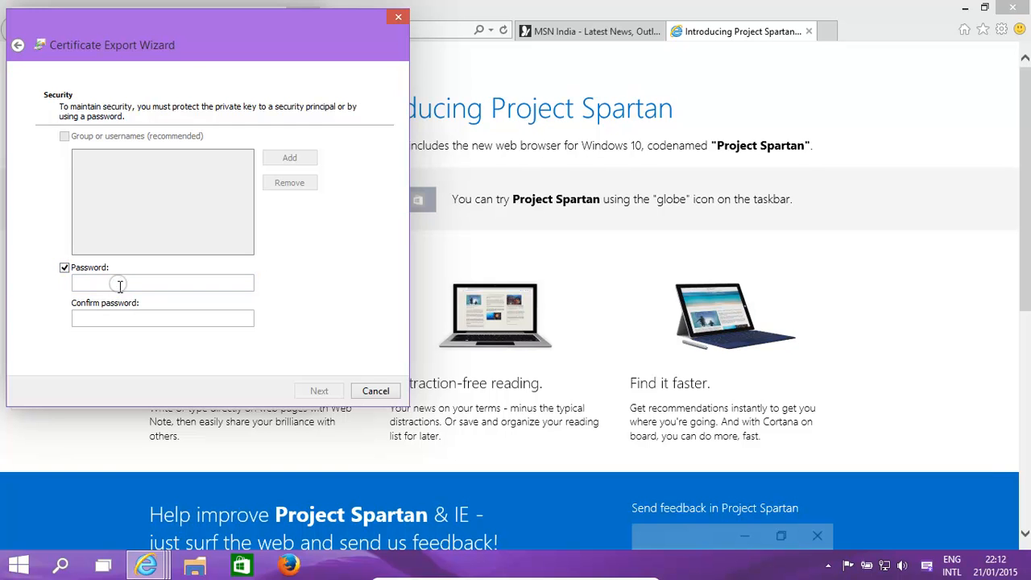
pyautogui.click(117, 284)
pyautogui.write('123')
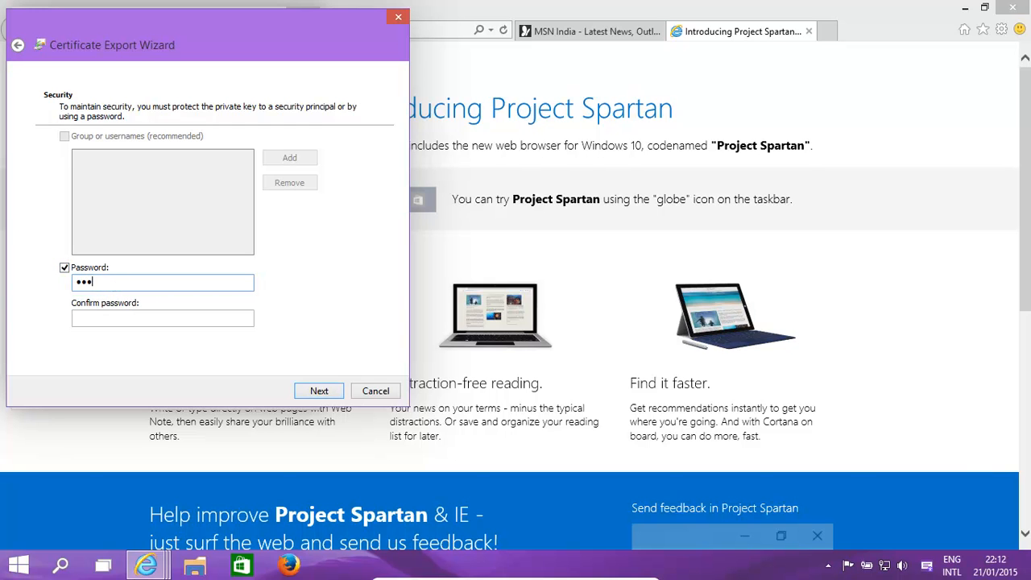
pyautogui.click(126, 320)
pyautogui.write('12345')
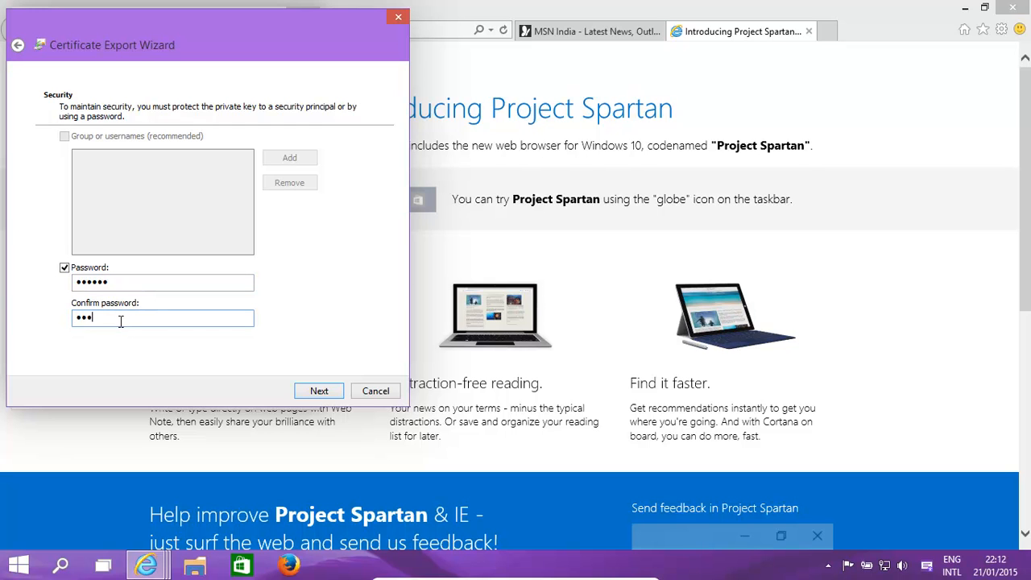
pyautogui.write('6')
pyautogui.click(319, 391)
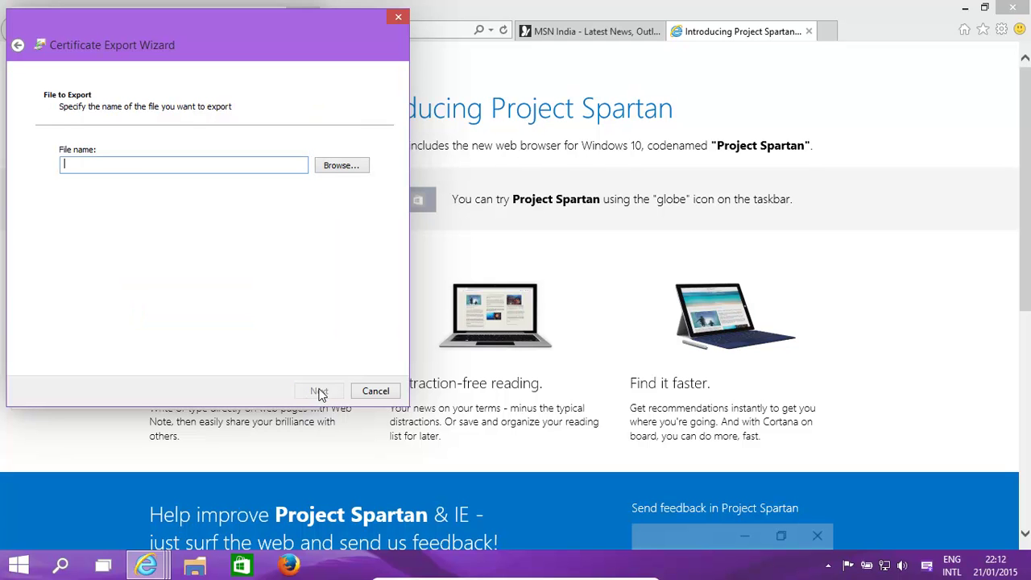
# Step: Save the export file as encryption2.pfx on the Desktop
pyautogui.click(338, 167)
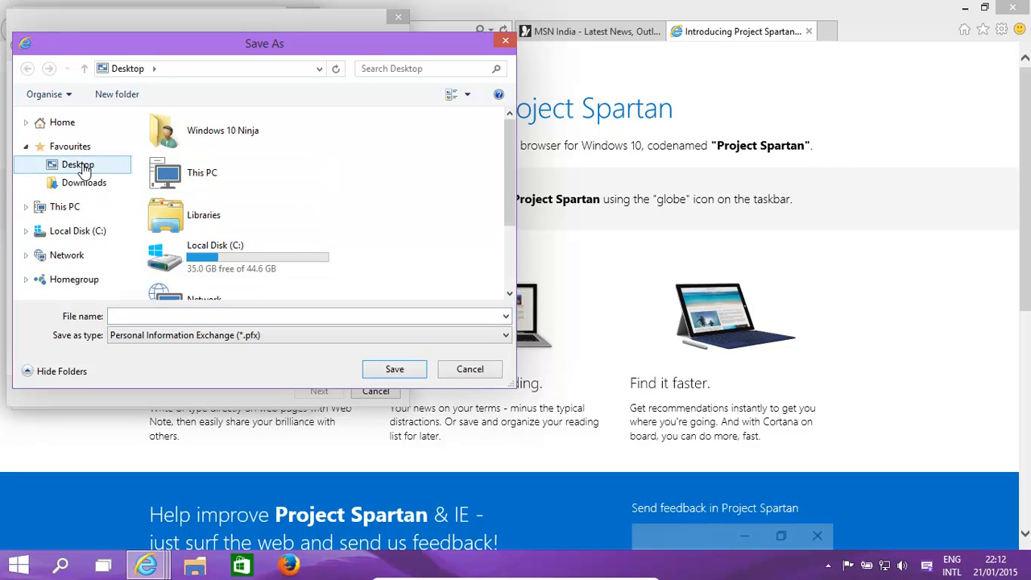
pyautogui.click(130, 315)
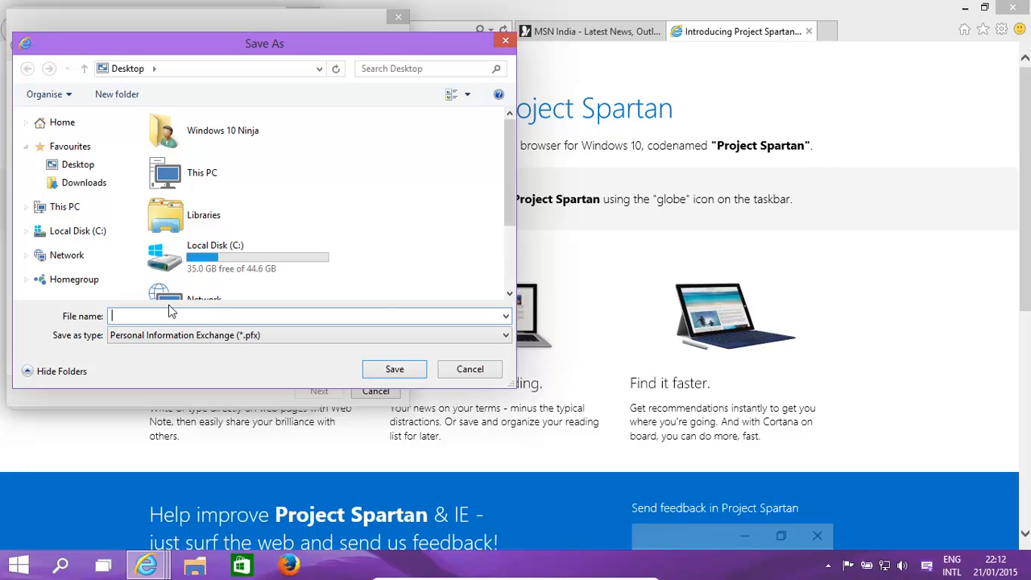
pyautogui.write('encr')
pyautogui.press('Down')
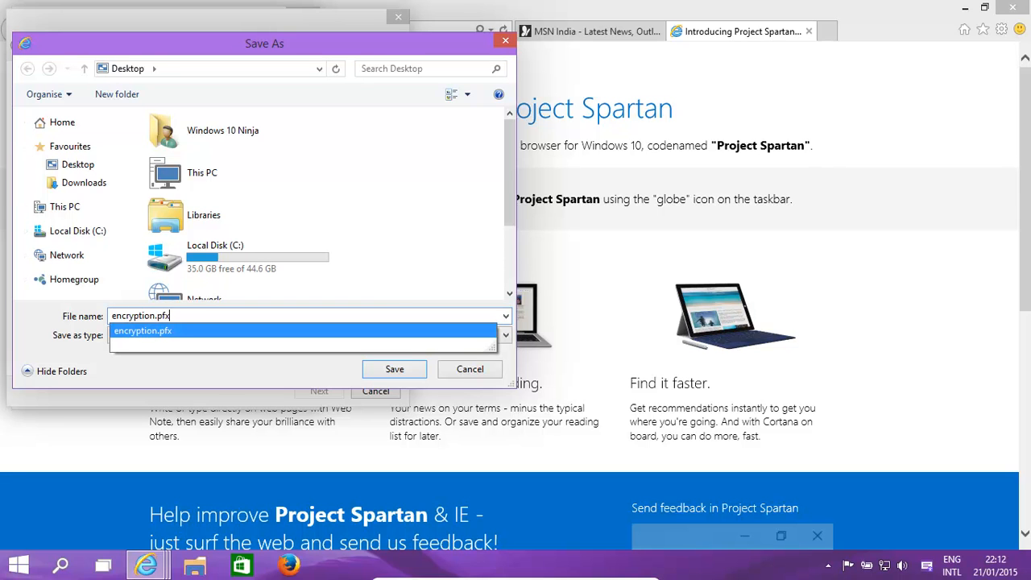
pyautogui.press('Left')
pyautogui.press('Left')
pyautogui.press('Left')
pyautogui.press('Left')
pyautogui.write('2')
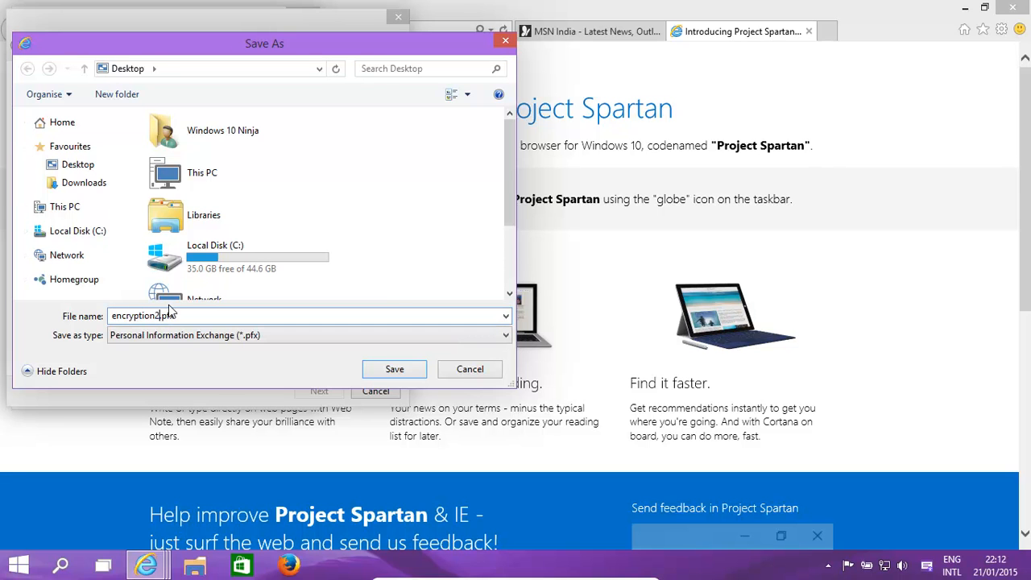
pyautogui.press('Return')
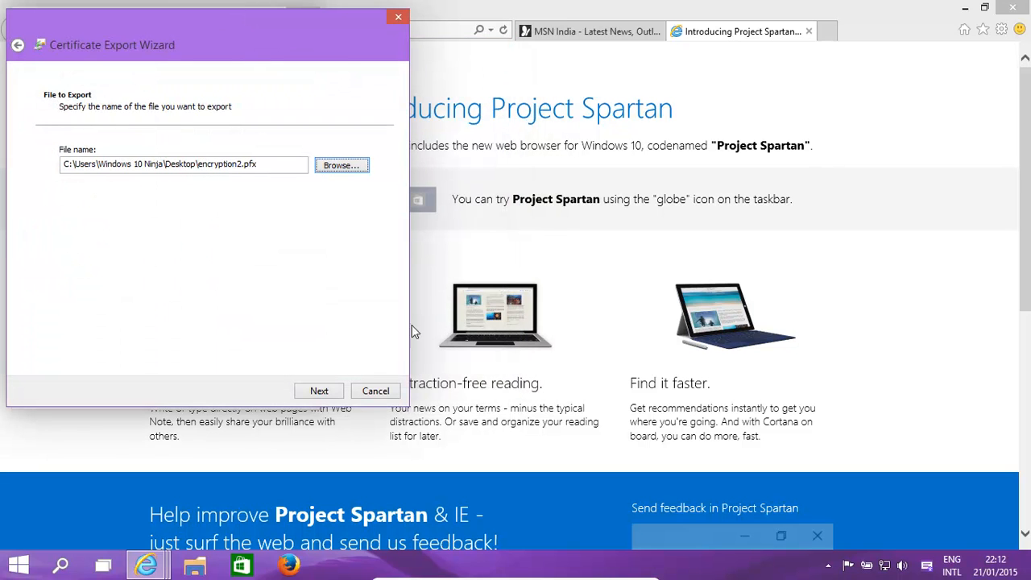
# Step: Finish the export to encryption2.pfx and acknowledge the success message
pyautogui.click(319, 391)
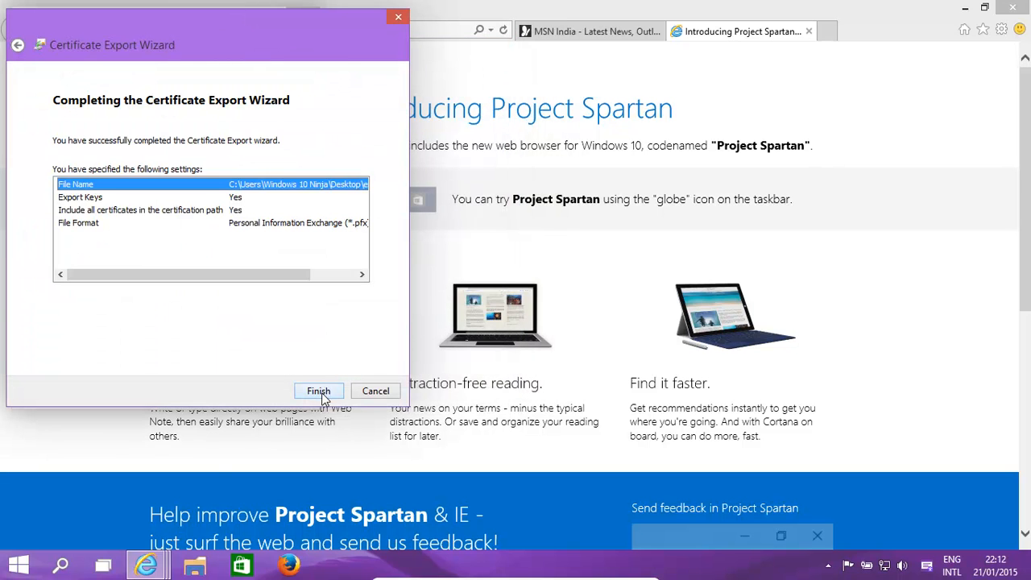
pyautogui.click(319, 393)
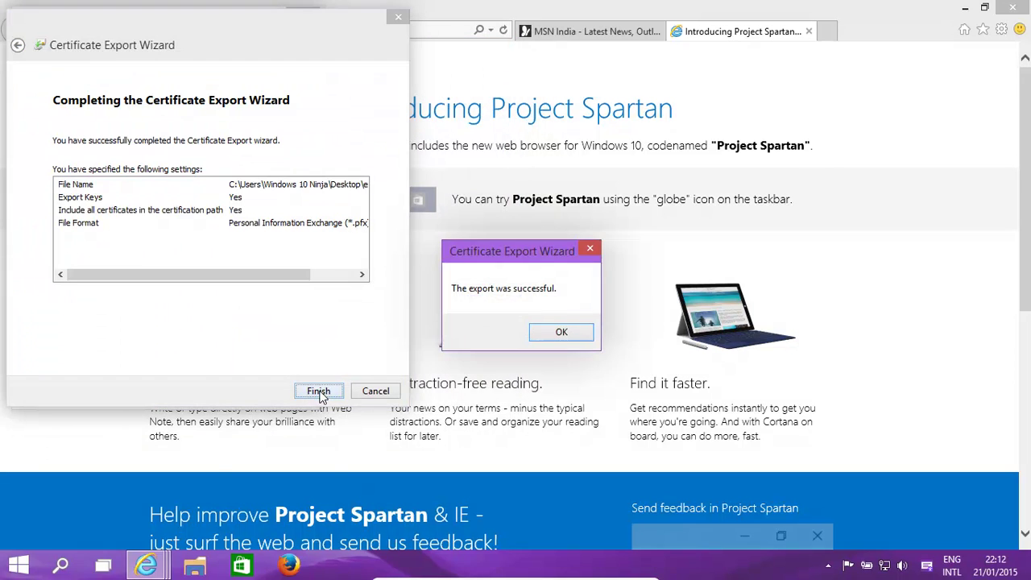
pyautogui.click(561, 331)
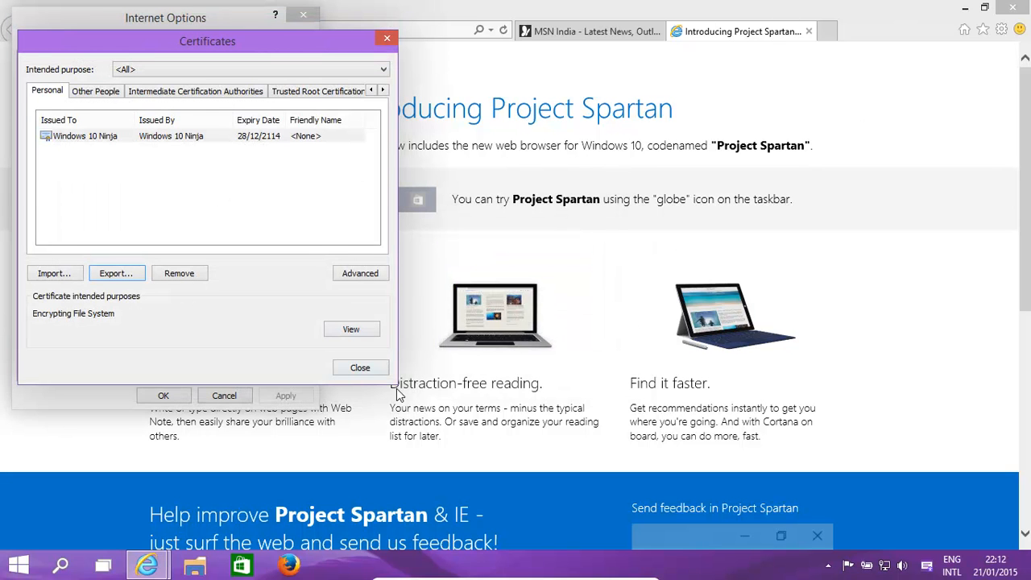